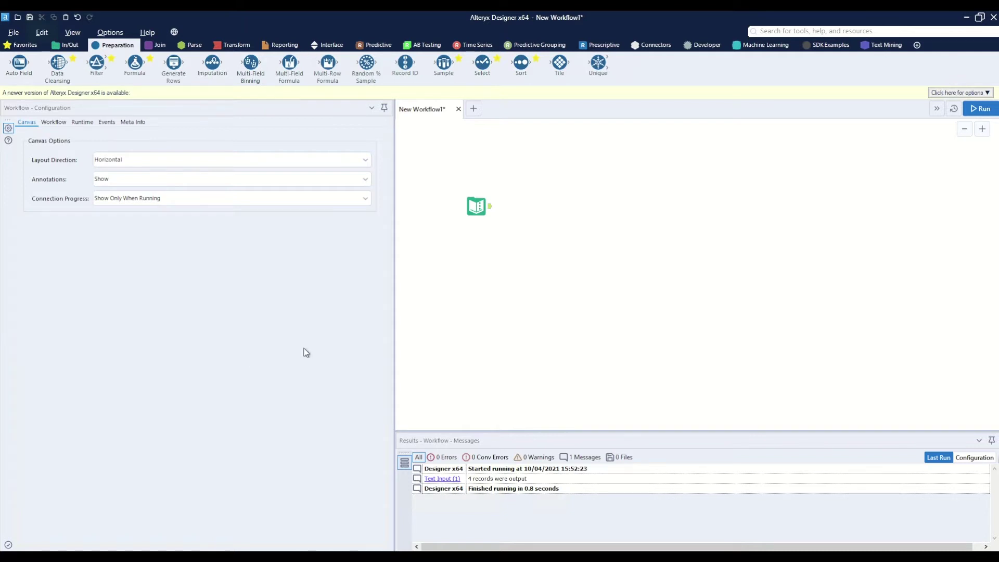
# Check the Text Input's sample nulls, then attach a Data Cleansing tool after the Text Input.
pyautogui.click(478, 208)
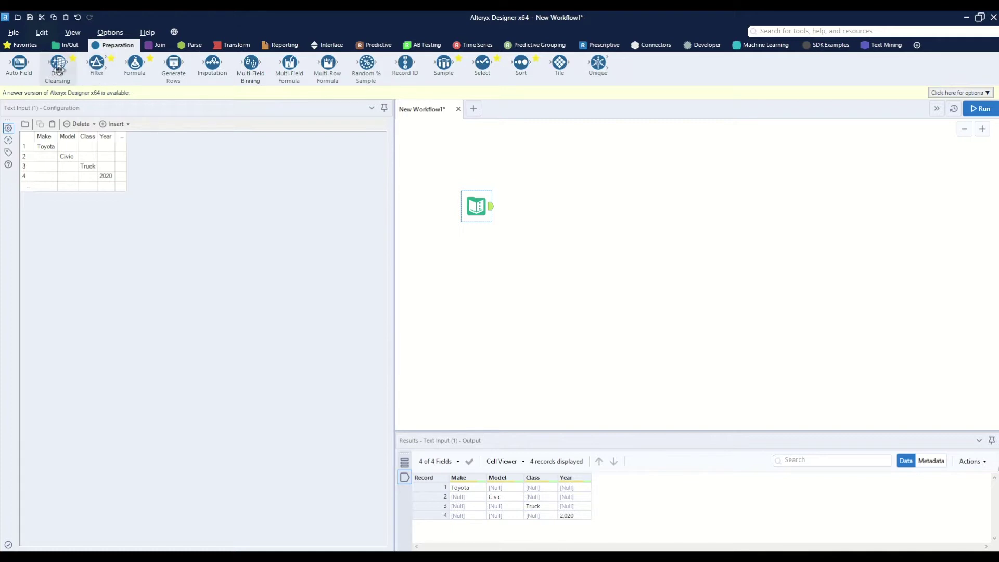
pyautogui.moveTo(57, 63); pyautogui.dragTo(526, 207)
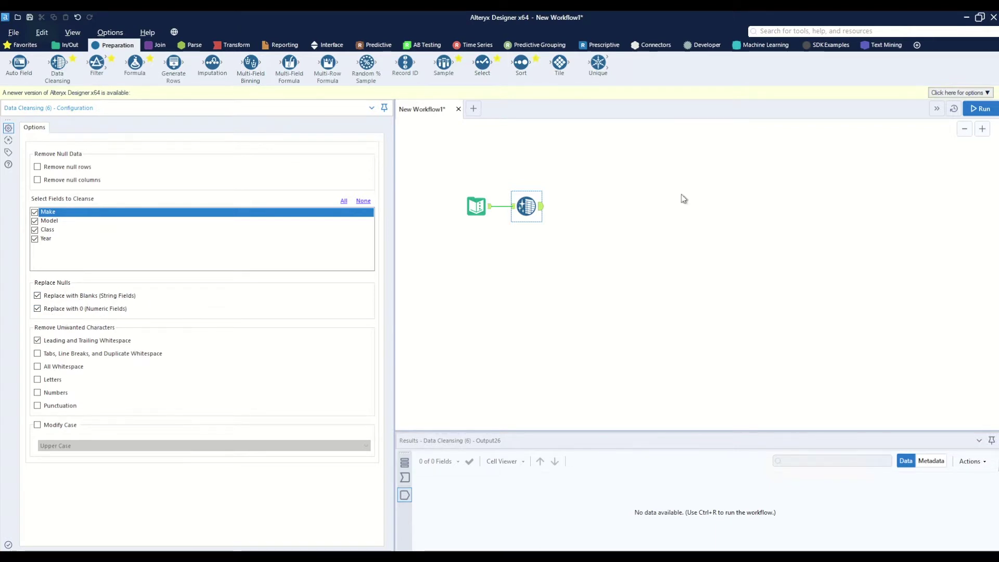
# Run the workflow, inspect the Data Cleansing output, and insert a Select tool before Data Cleansing.
pyautogui.click(980, 109)
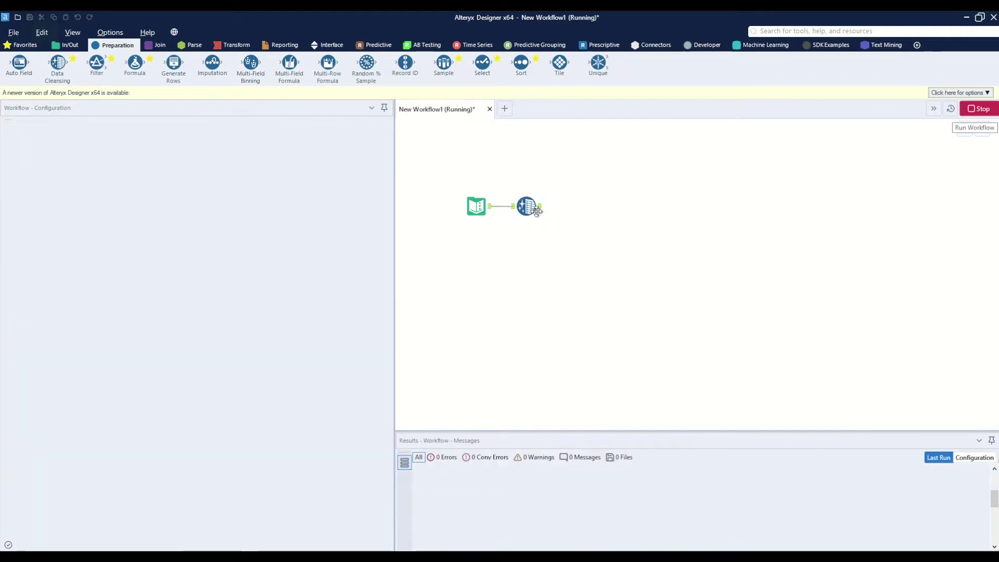
pyautogui.click(536, 209)
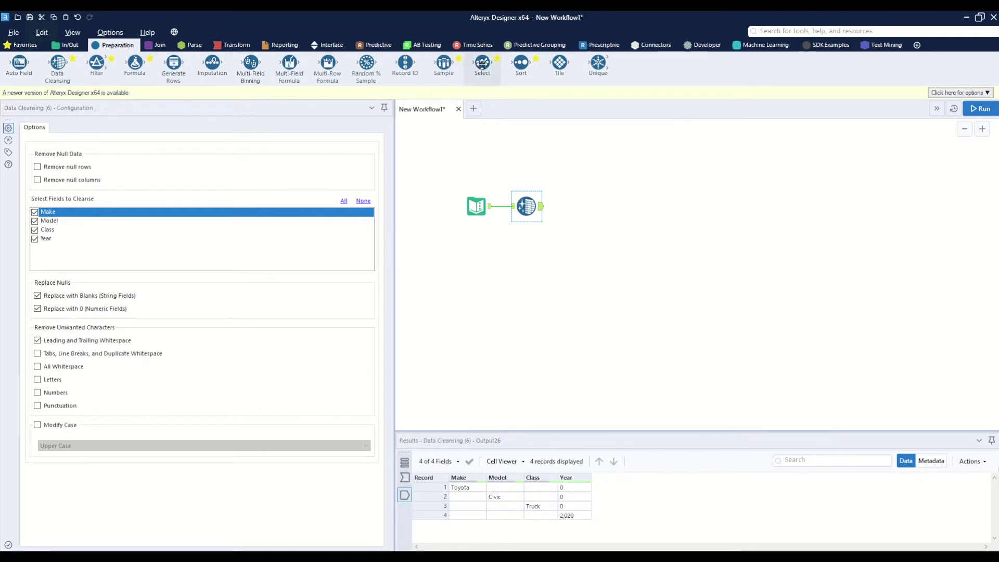
pyautogui.moveTo(483, 63); pyautogui.dragTo(507, 206)
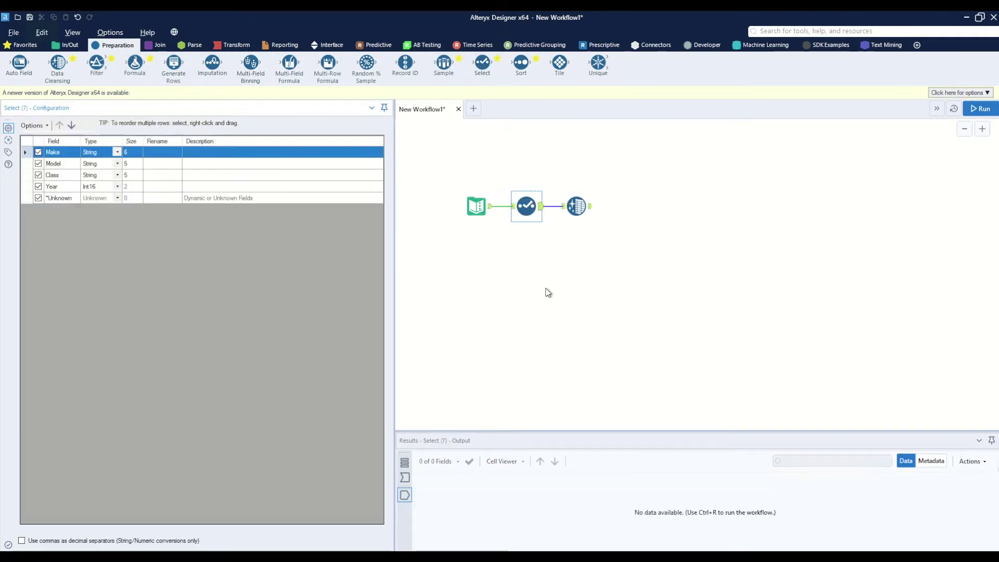
# Change Year's type to V_String in the Select tool, rerun, and view the cleansed output.
pyautogui.click(119, 187)
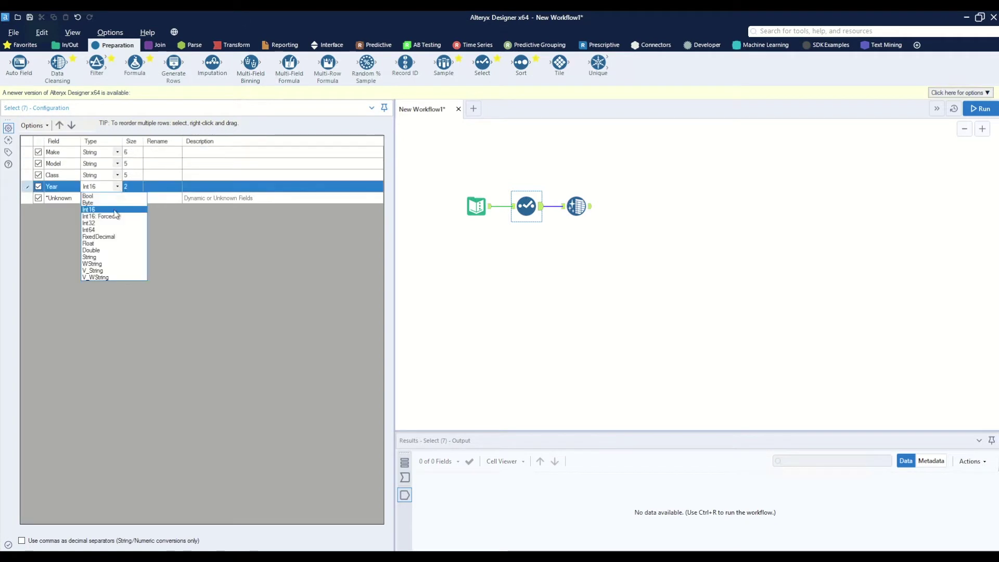
pyautogui.click(107, 273)
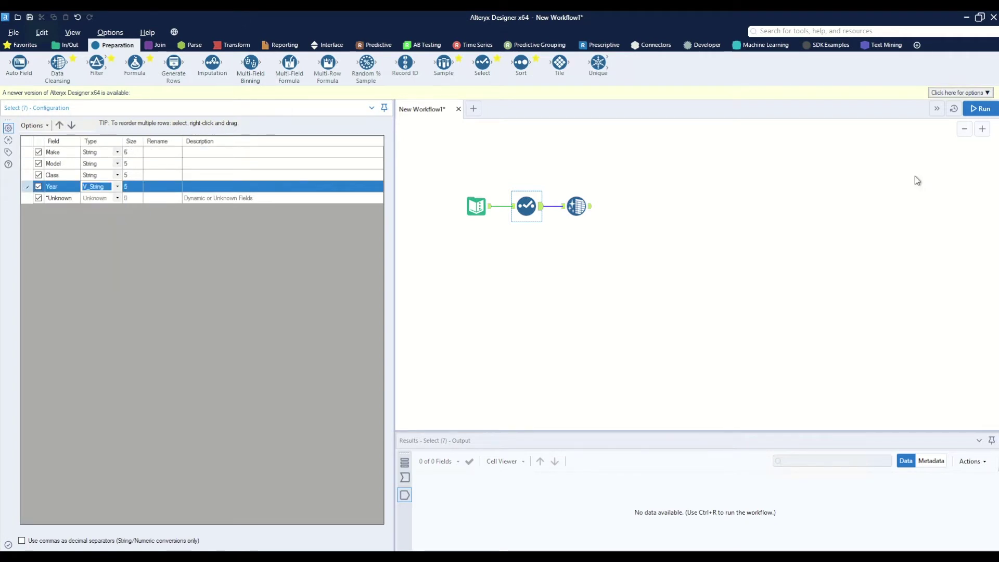
pyautogui.click(981, 108)
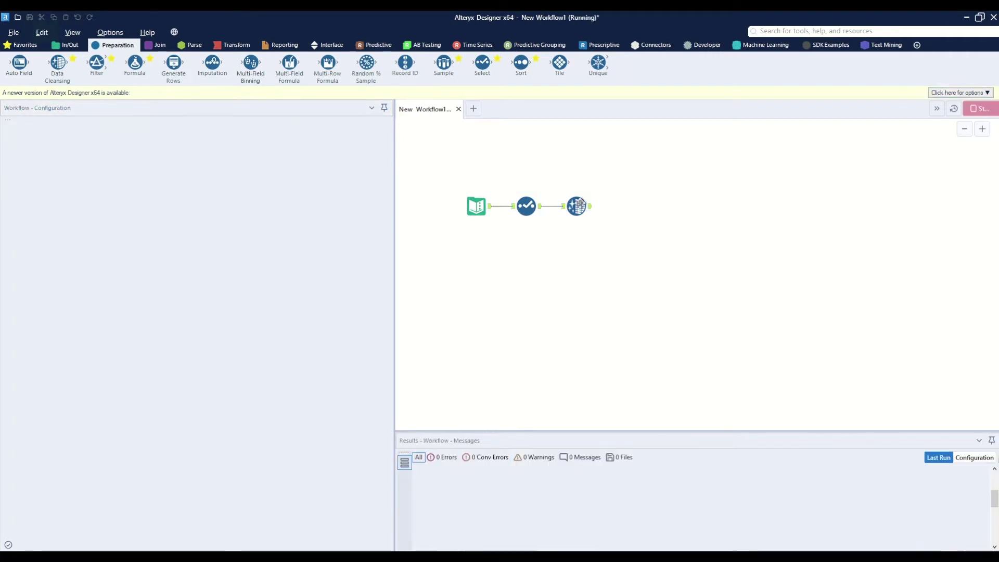
pyautogui.click(588, 208)
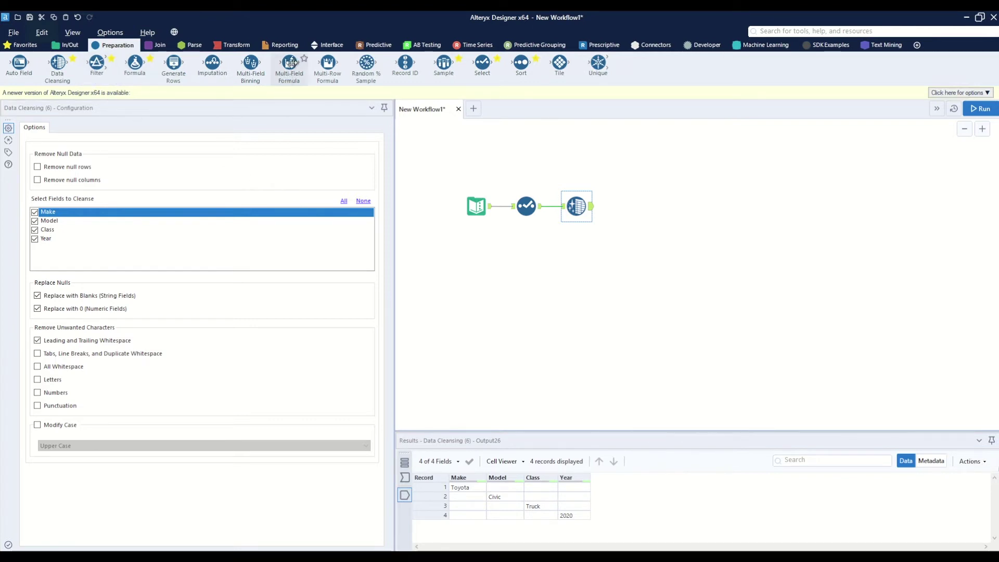
# Branch a Multi-Field Formula off the Text Input, listing All Types and checking Make, Model, Class, Year and dynamic fields.
pyautogui.moveTo(289, 63); pyautogui.dragTo(526, 244)
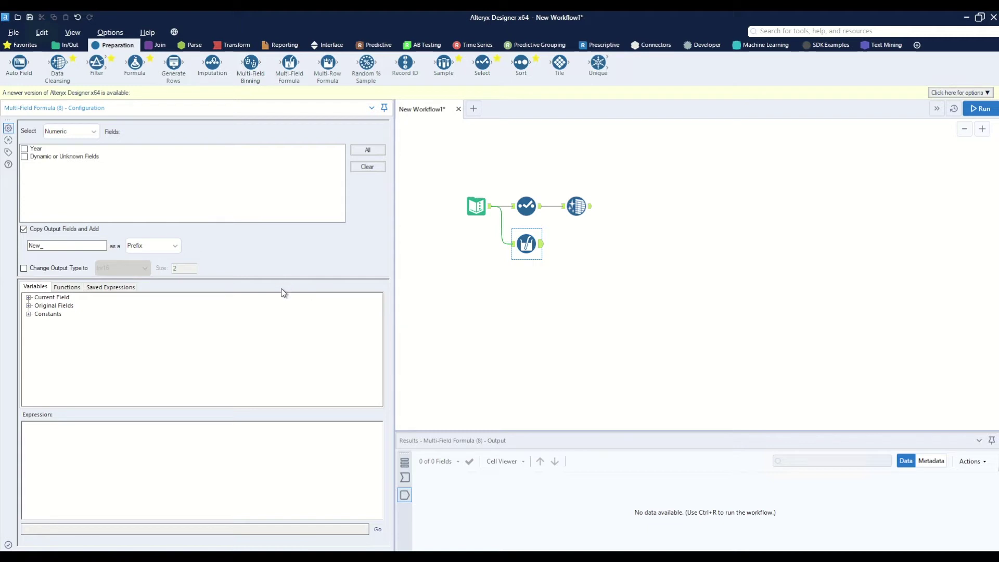
pyautogui.click(91, 134)
pyautogui.scroll(-2, 60, 172)
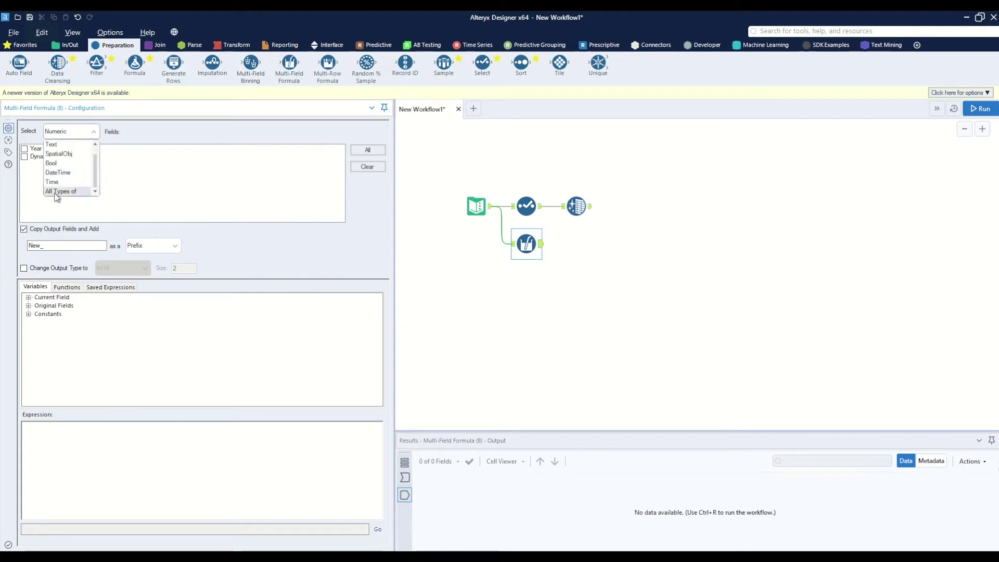
pyautogui.click(56, 192)
pyautogui.click(24, 180)
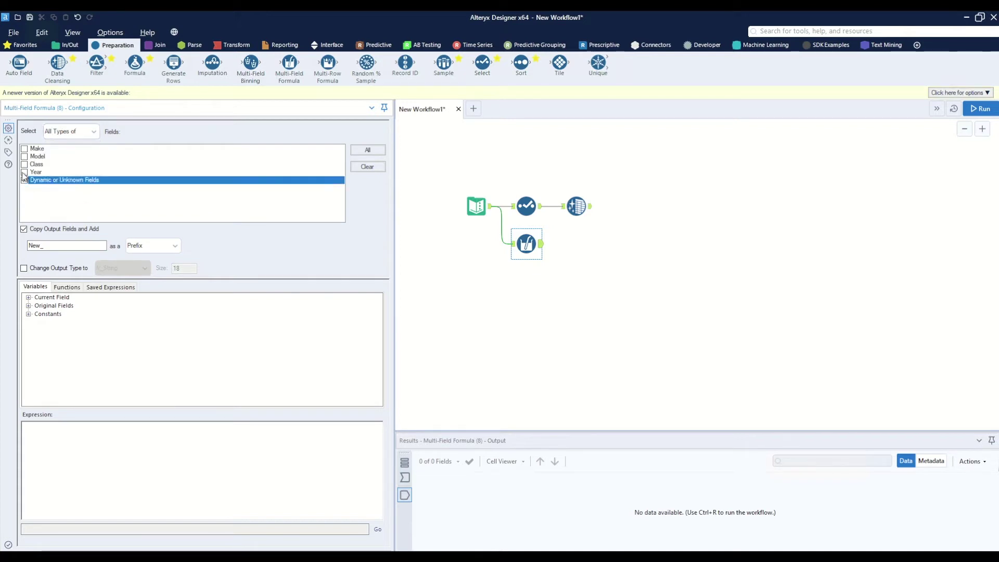
pyautogui.click(24, 172)
pyautogui.click(24, 164)
pyautogui.click(24, 156)
pyautogui.click(23, 148)
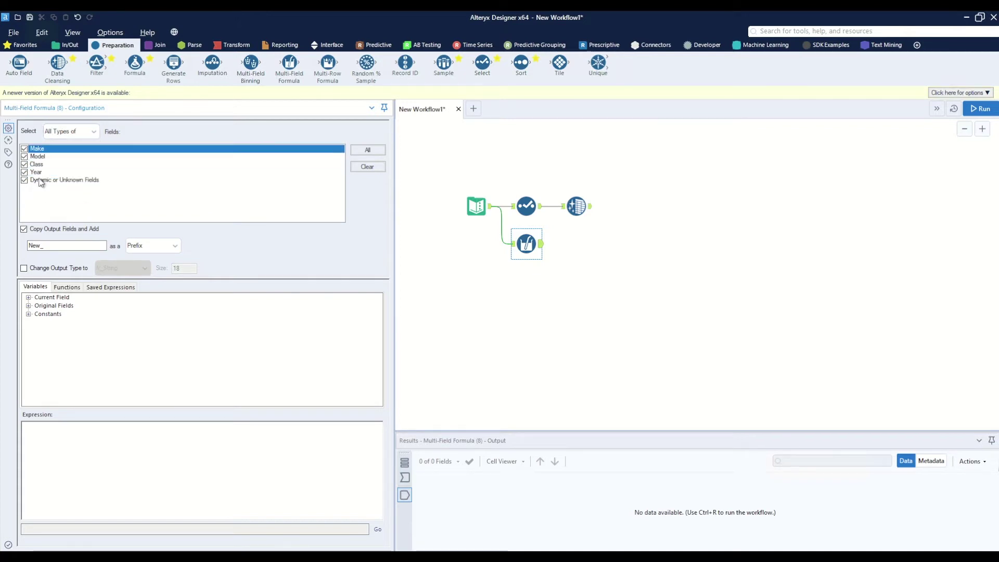
# Turn off Copy Output Fields and change the output type to V_String with size 254.
pyautogui.click(24, 230)
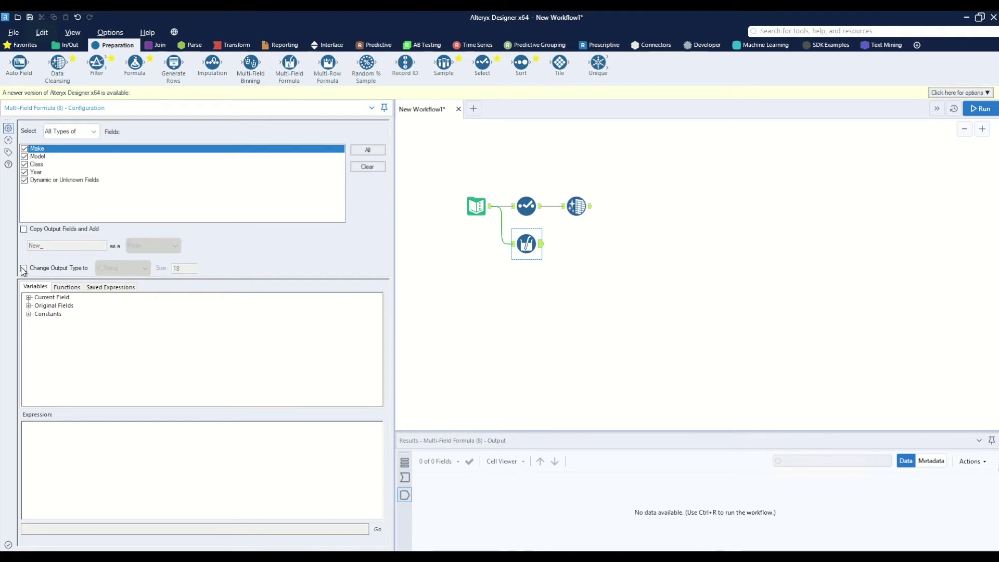
pyautogui.click(24, 268)
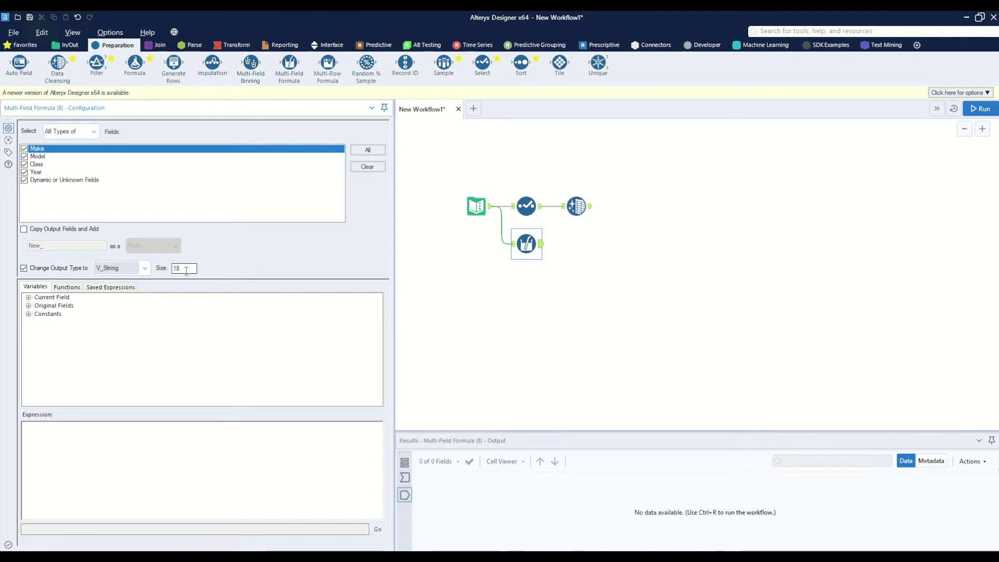
pyautogui.doubleClick(187, 270)
pyautogui.write('254')
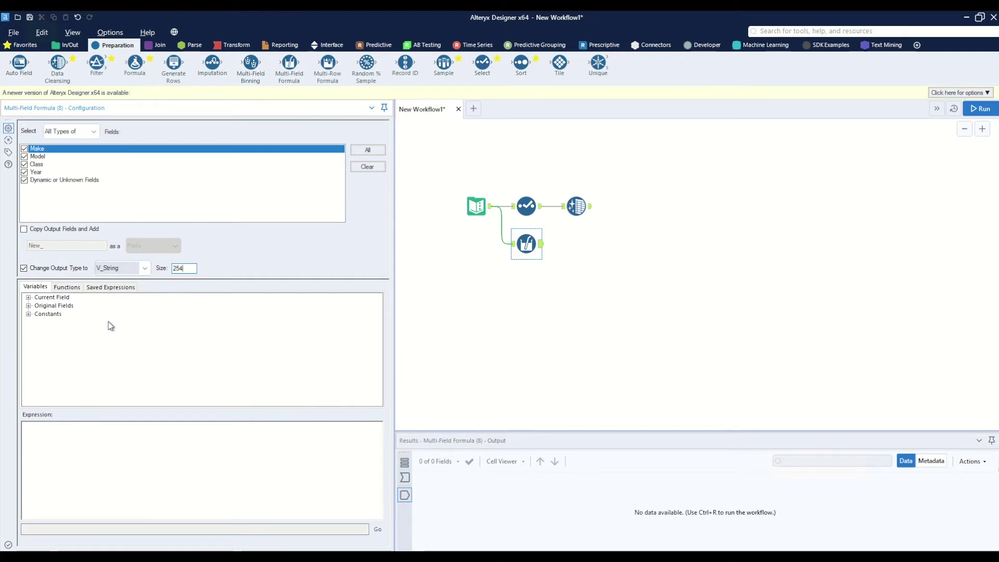
pyautogui.click(53, 435)
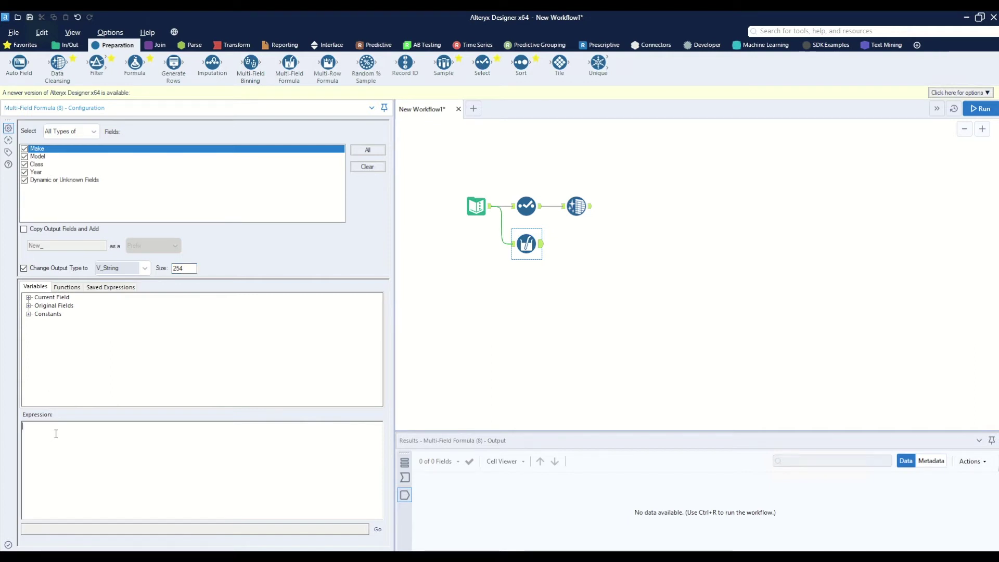
# Enter IF [_CurrentField_] = null() THEN "NO VALUE" ELSE [_CurrentField_] ENDIF and run the workflow.
pyautogui.write('IF')
pyautogui.click(29, 297)
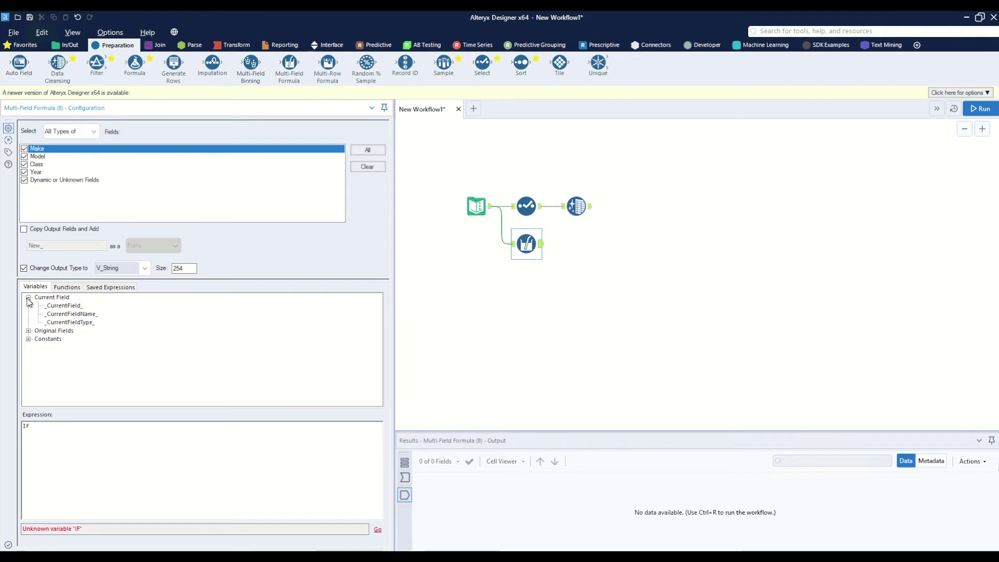
pyautogui.click(62, 307)
pyautogui.doubleClick(62, 306)
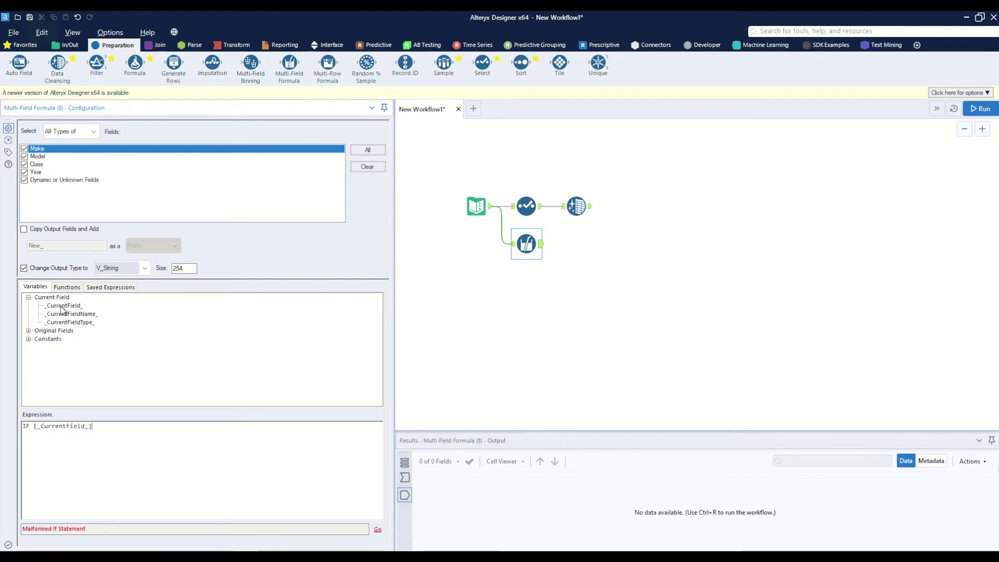
pyautogui.write('= null() THEN ')
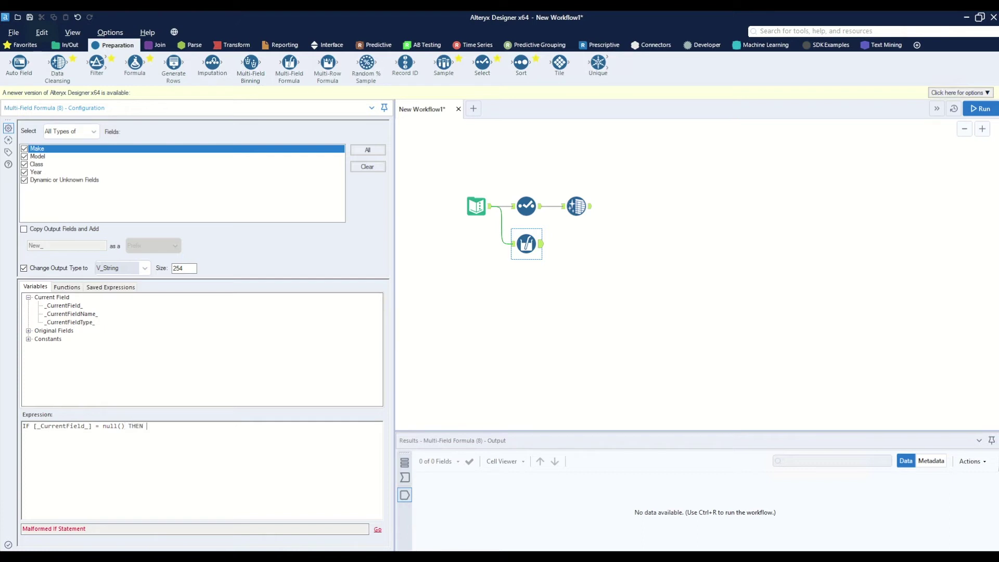
pyautogui.write('"')
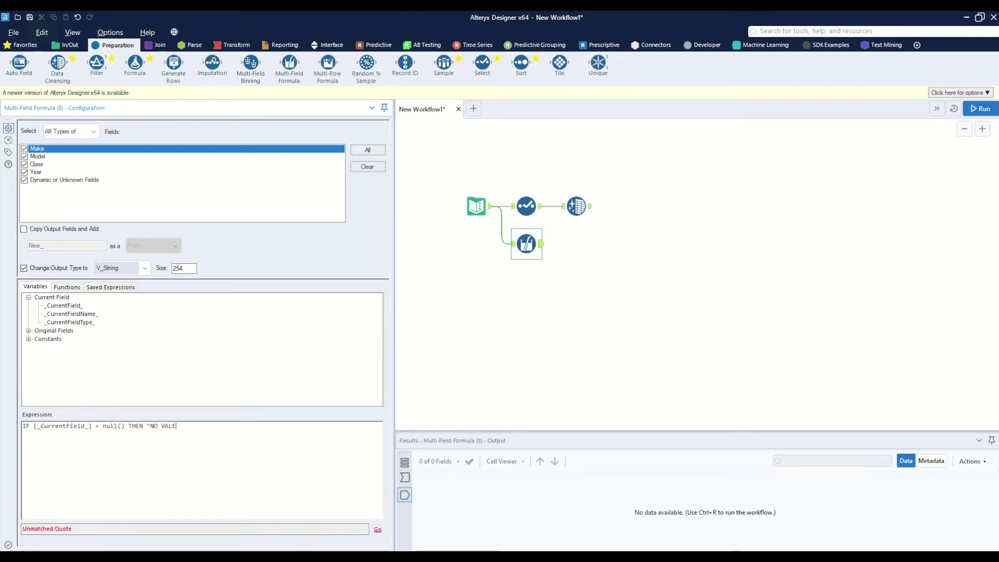
pyautogui.write('NO VALUE" ELSE')
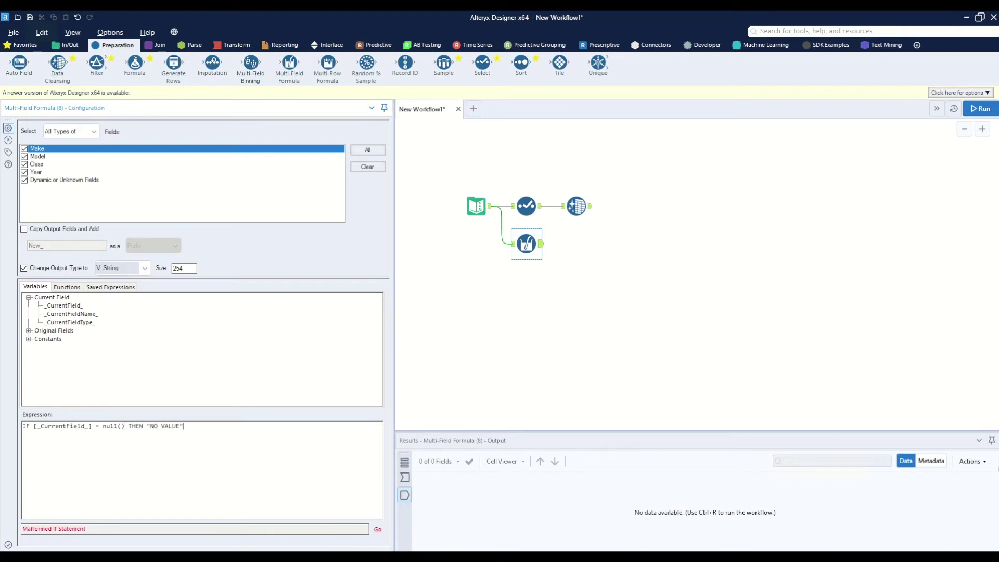
pyautogui.doubleClick(75, 307)
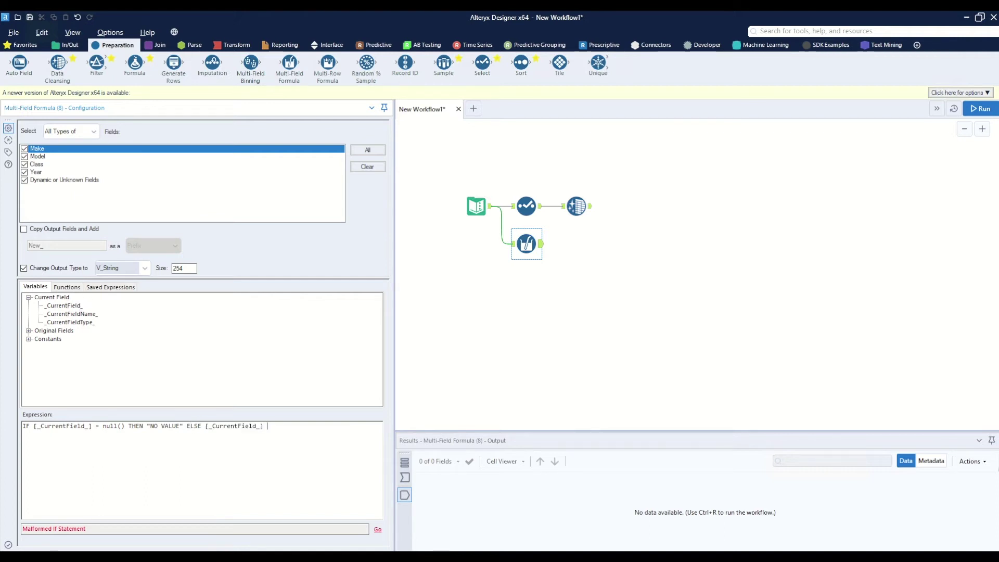
pyautogui.write('ENDIF')
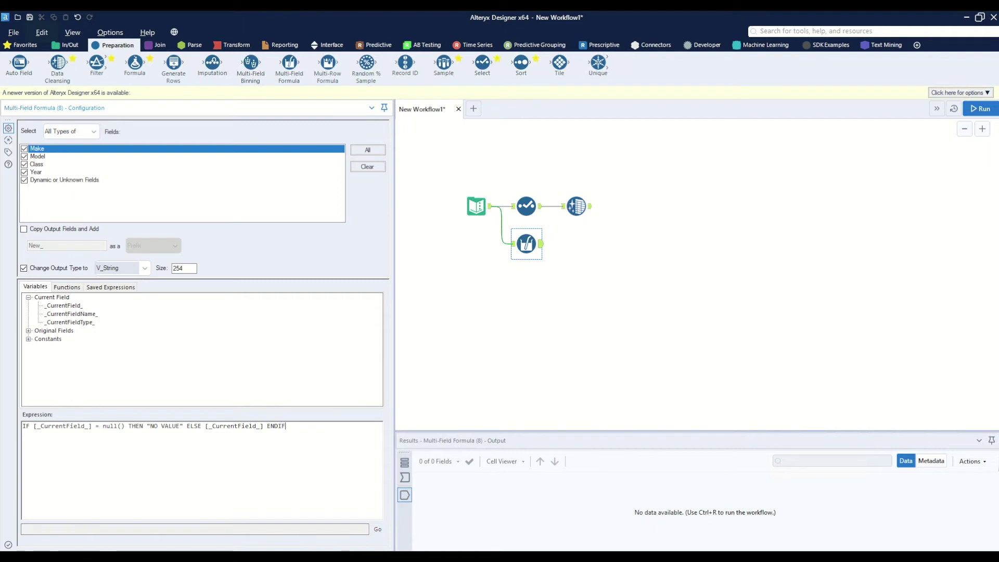
pyautogui.click(978, 108)
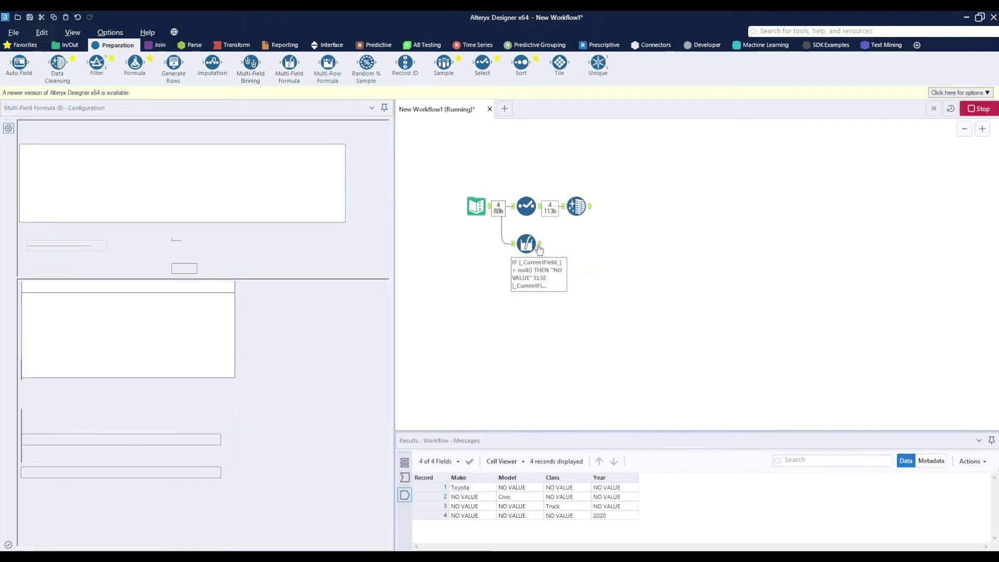
pyautogui.click(404, 478)
pyautogui.click(404, 496)
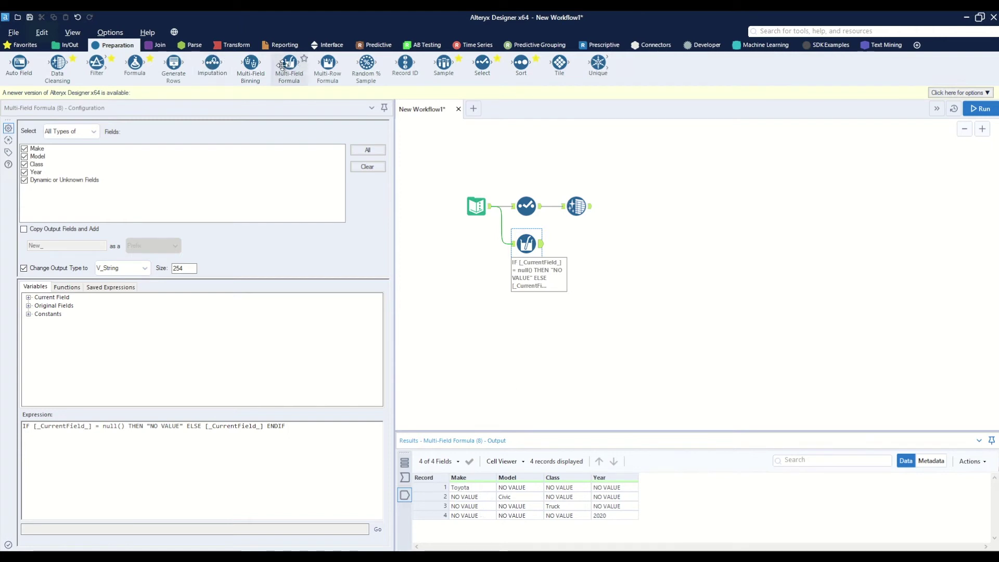
pyautogui.click(530, 245)
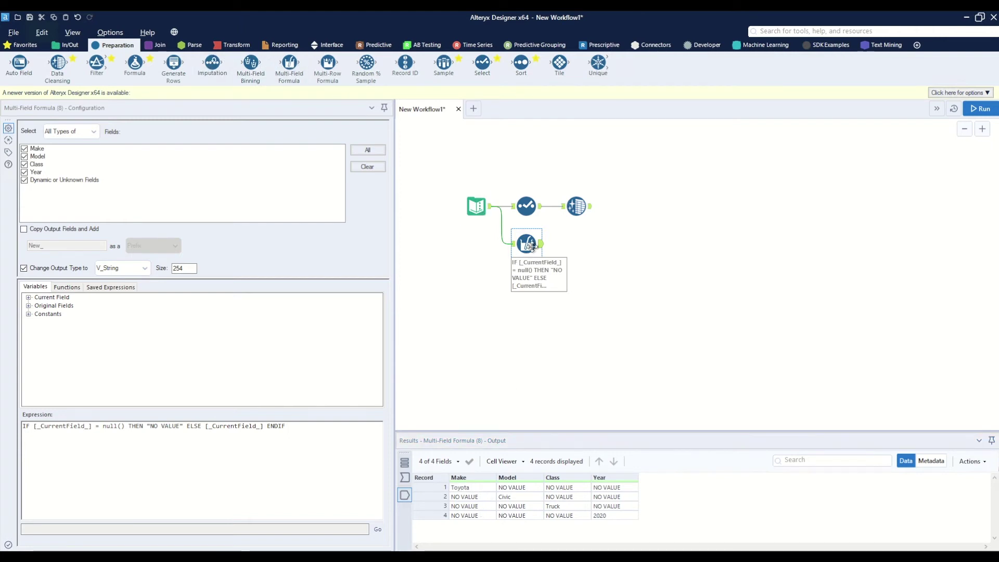
# Paste a copy of the formula after the first, changing its expression to IF [_CurrentField_] = "NO VALUE" THEN null().
pyautogui.hotkey('ctrl', 'v')
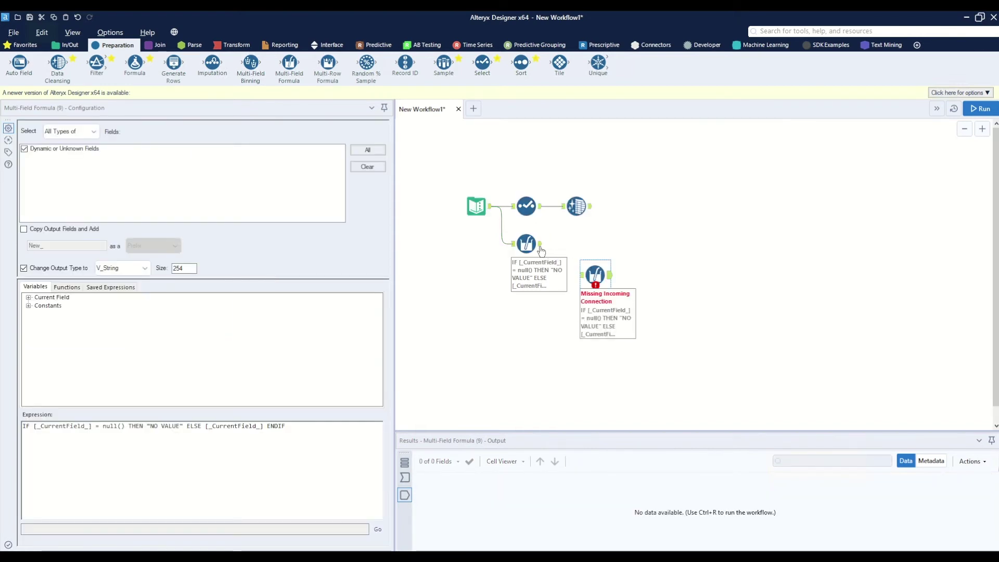
pyautogui.moveTo(540, 244); pyautogui.dragTo(601, 242)
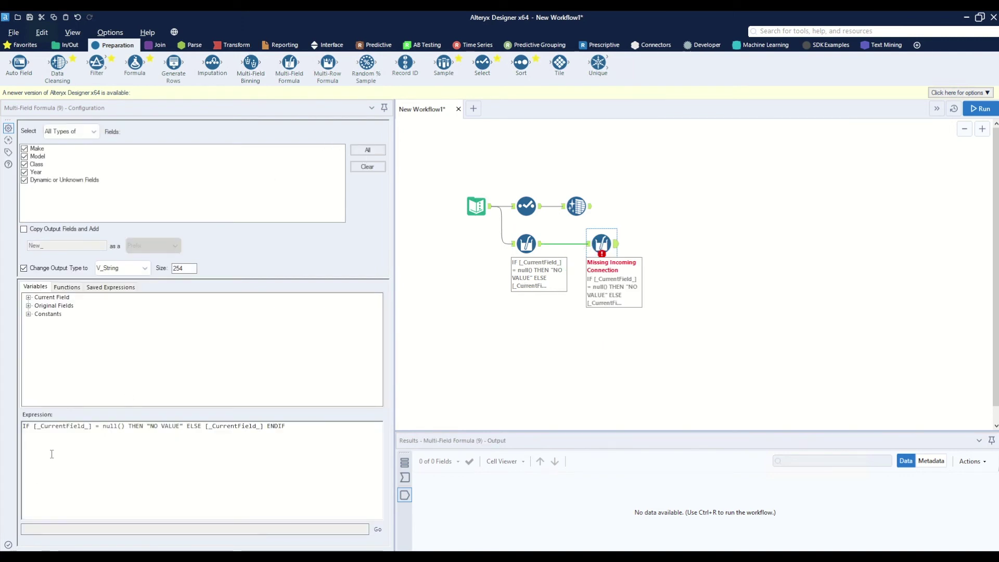
pyautogui.moveTo(103, 426); pyautogui.dragTo(126, 426)
pyautogui.write('"NO VALUE')
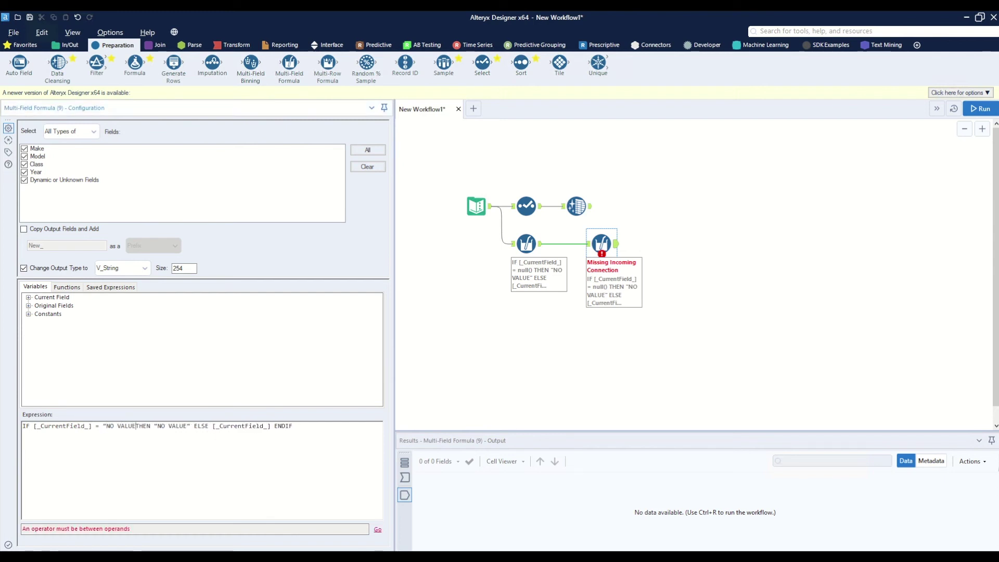
pyautogui.write('"')
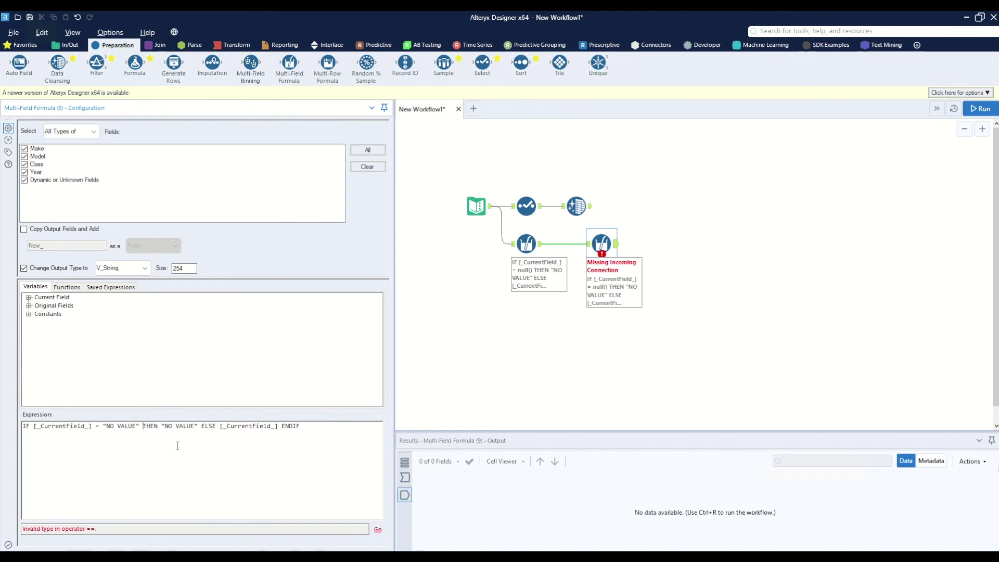
pyautogui.press('BackSpace')
pyautogui.press('BackSpace')
pyautogui.press('BackSpace')
pyautogui.press('BackSpace')
pyautogui.press('BackSpace')
pyautogui.press('BackSpace')
pyautogui.press('BackSpace')
pyautogui.press('BackSpace')
pyautogui.press('BackSpace')
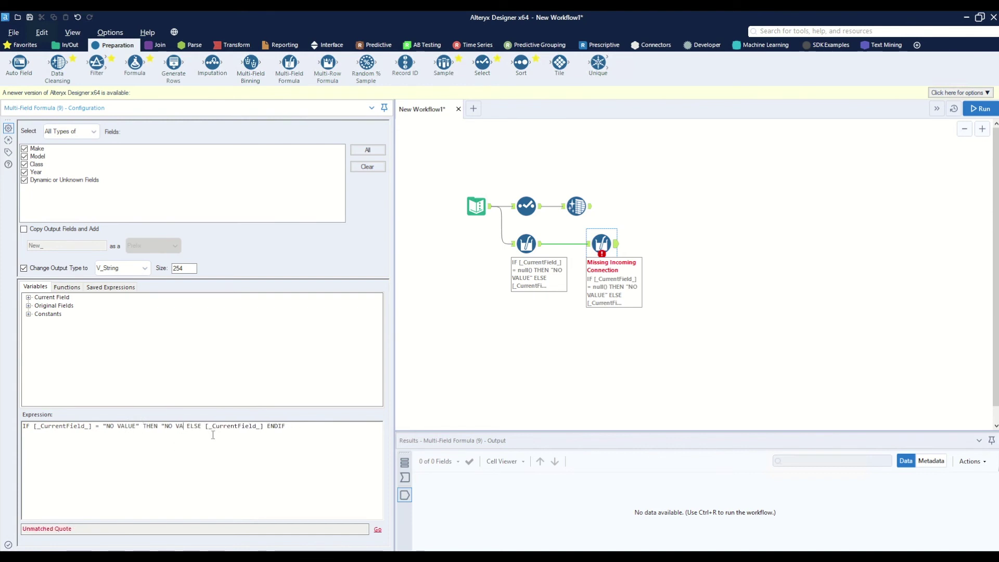
pyautogui.press('BackSpace')
pyautogui.write('null()')
# Run the workflow to confirm the second formula's output shows NO VALUE entries as null.
pyautogui.click(991, 109)
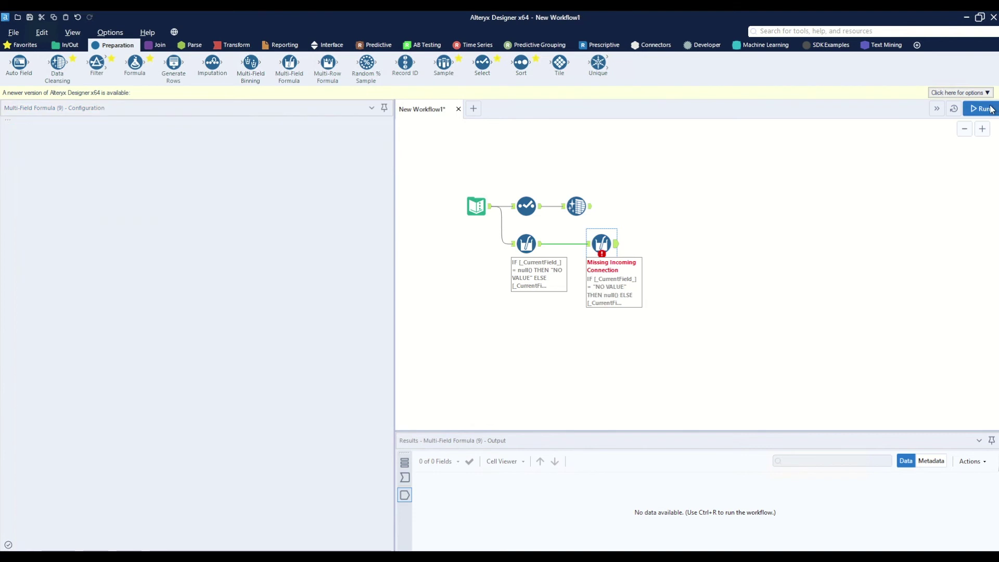